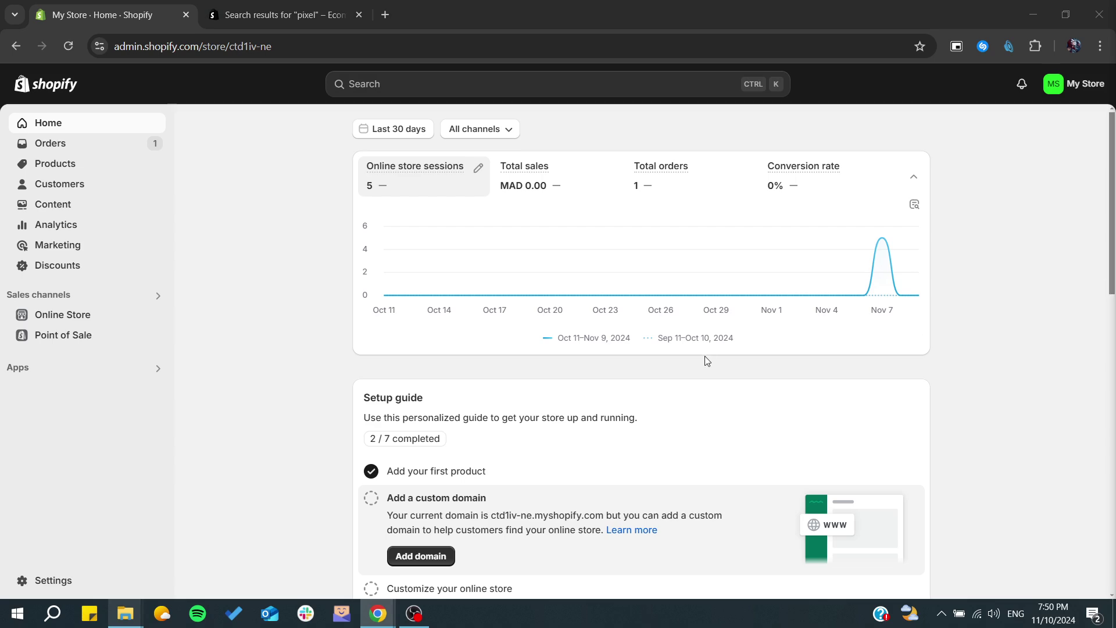
Bring the Shopify store admin home dashboard into focus
click(235, 259)
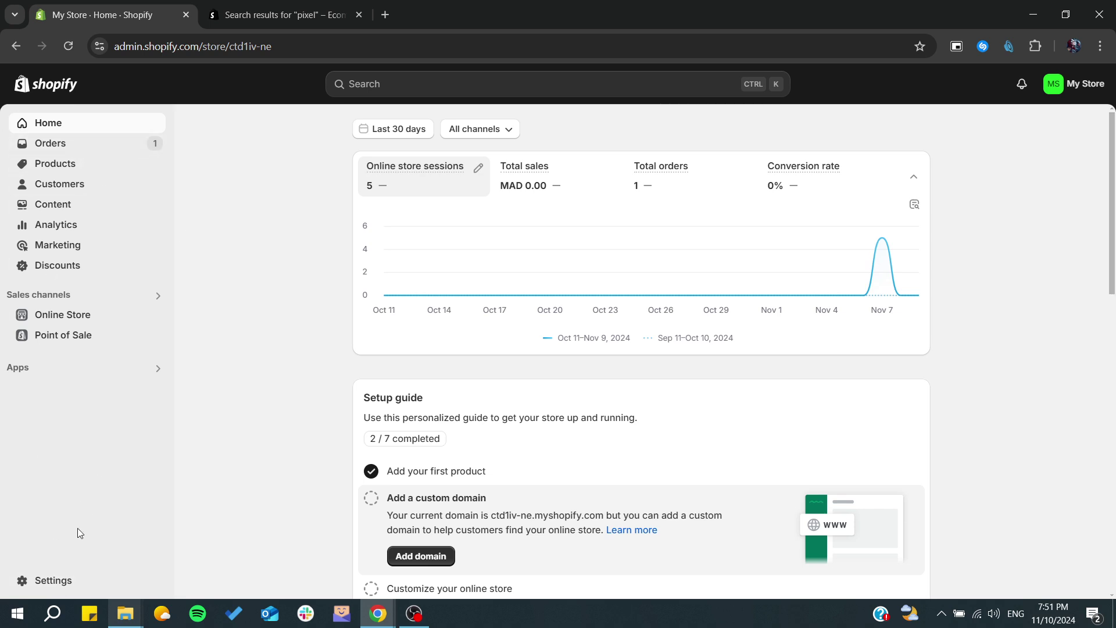
Go to the store settings and open the Customer events page
click(23, 586)
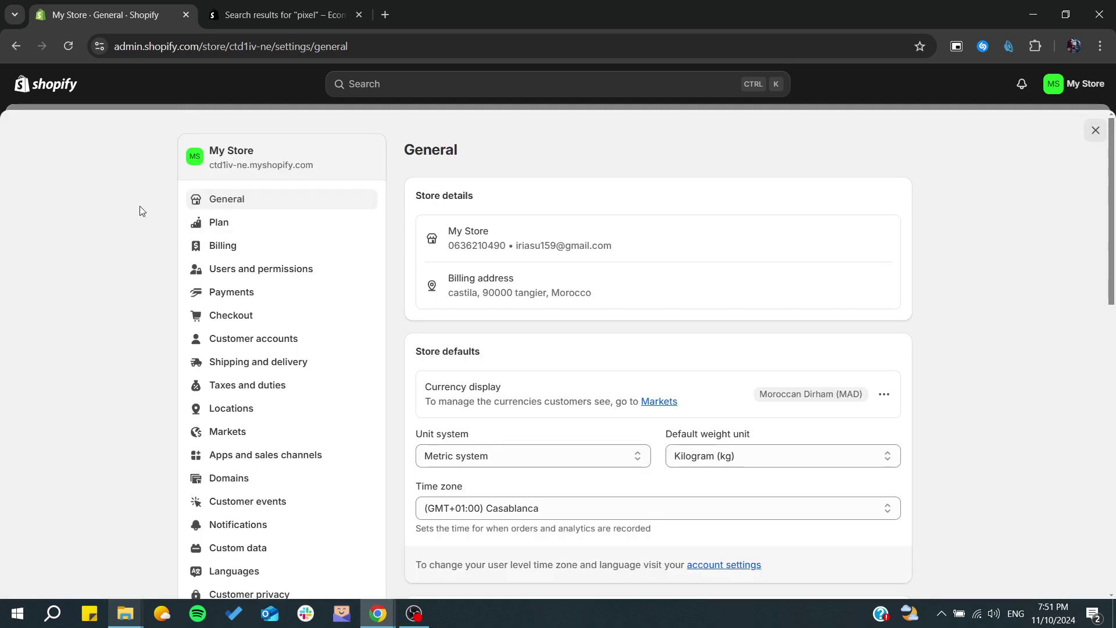
scroll(135, 248, down, 1)
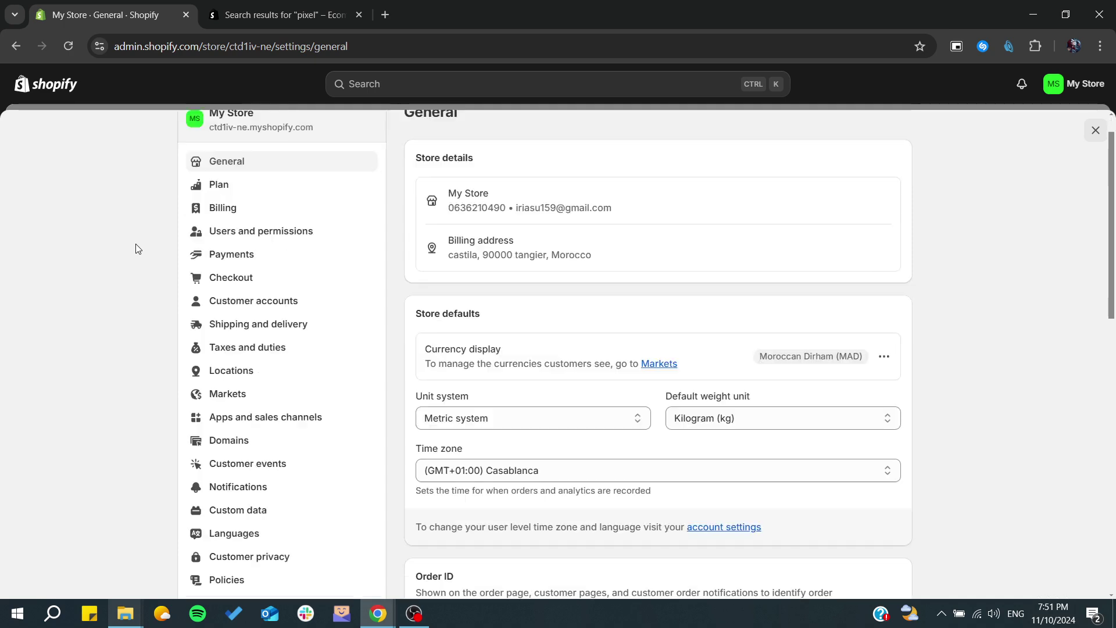
scroll(135, 248, up, 1)
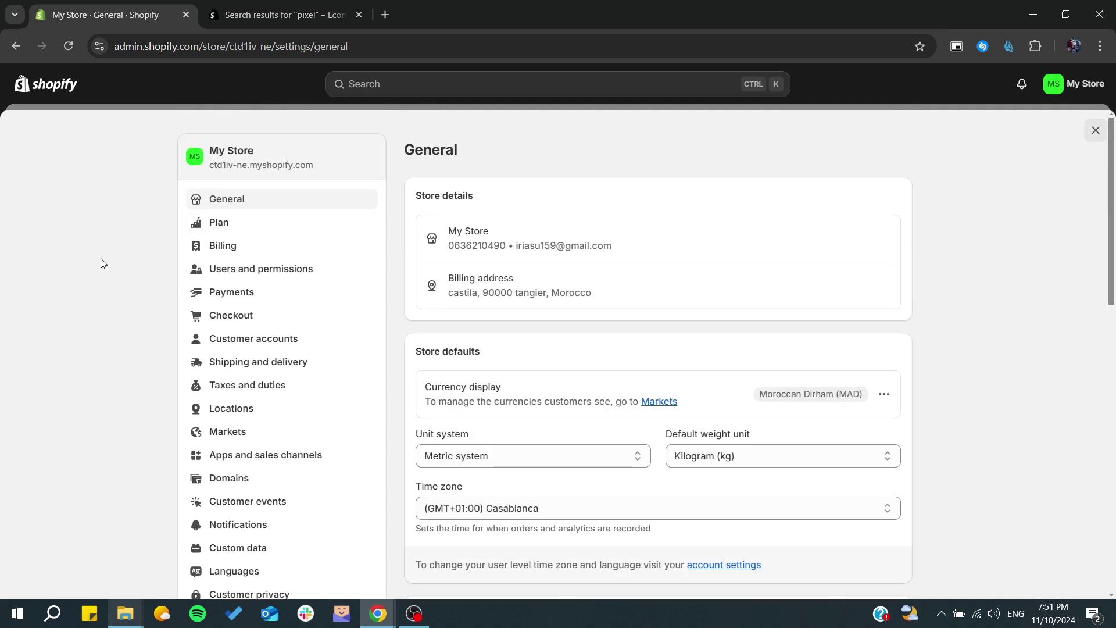
scroll(100, 262, down, 2)
scroll(100, 262, down, 1)
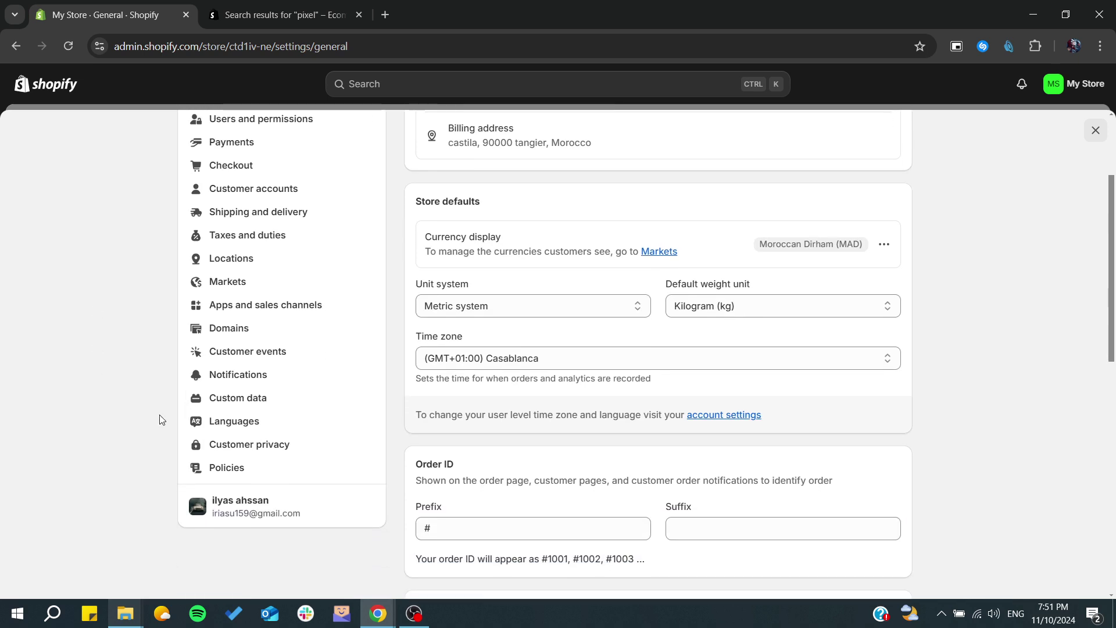
click(206, 352)
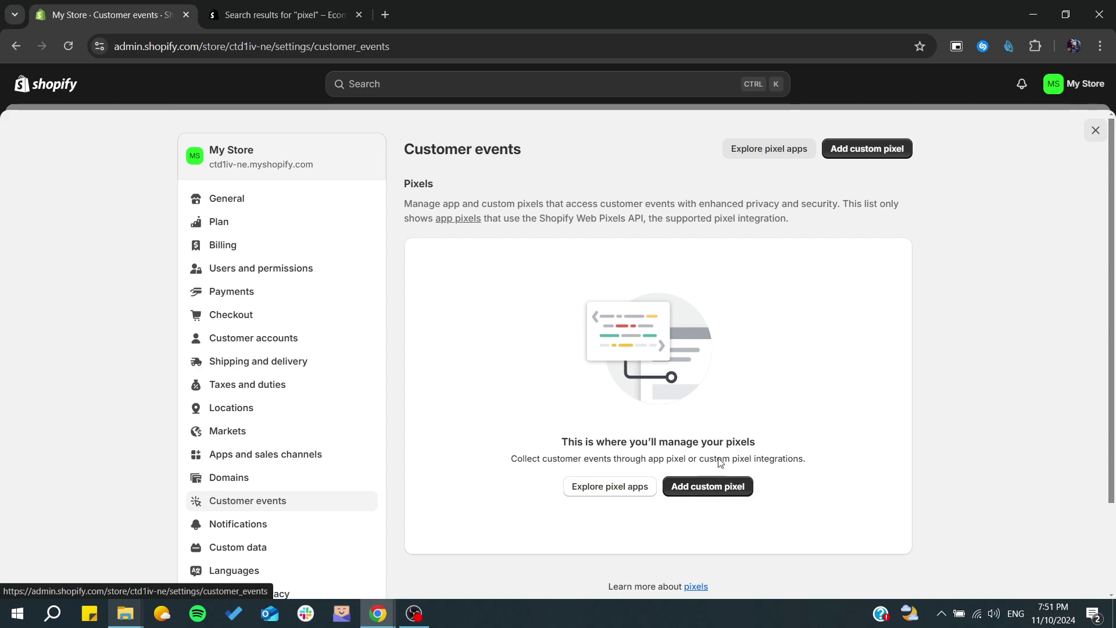
Browse the pixel apps, then return and start a custom pixel named 'reddit'
click(609, 486)
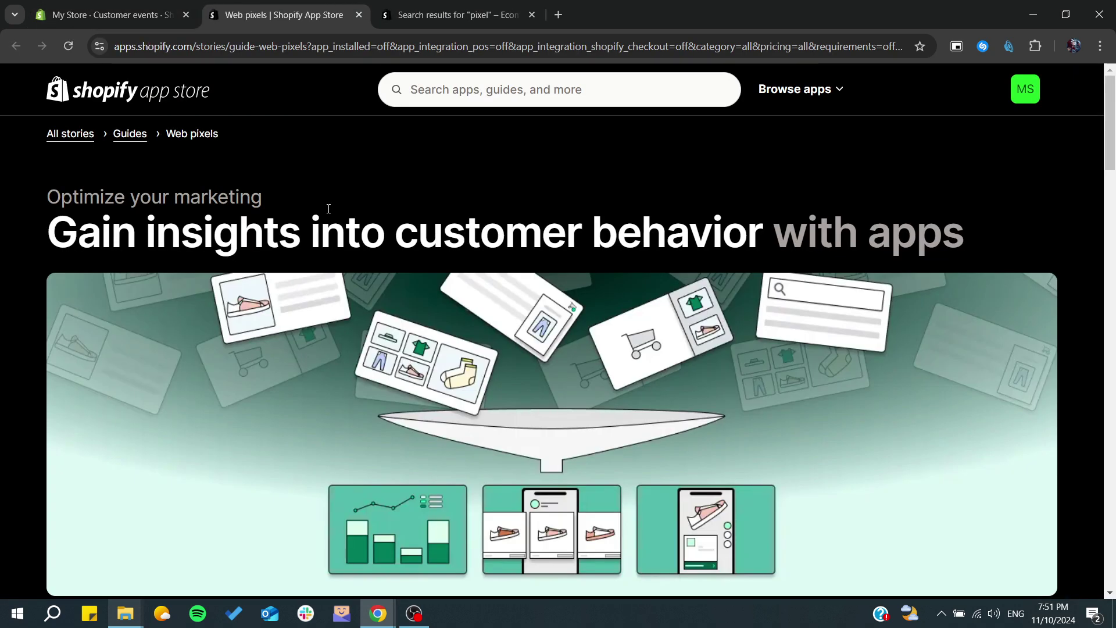
scroll(223, 210, down, 5)
scroll(223, 210, down, 3)
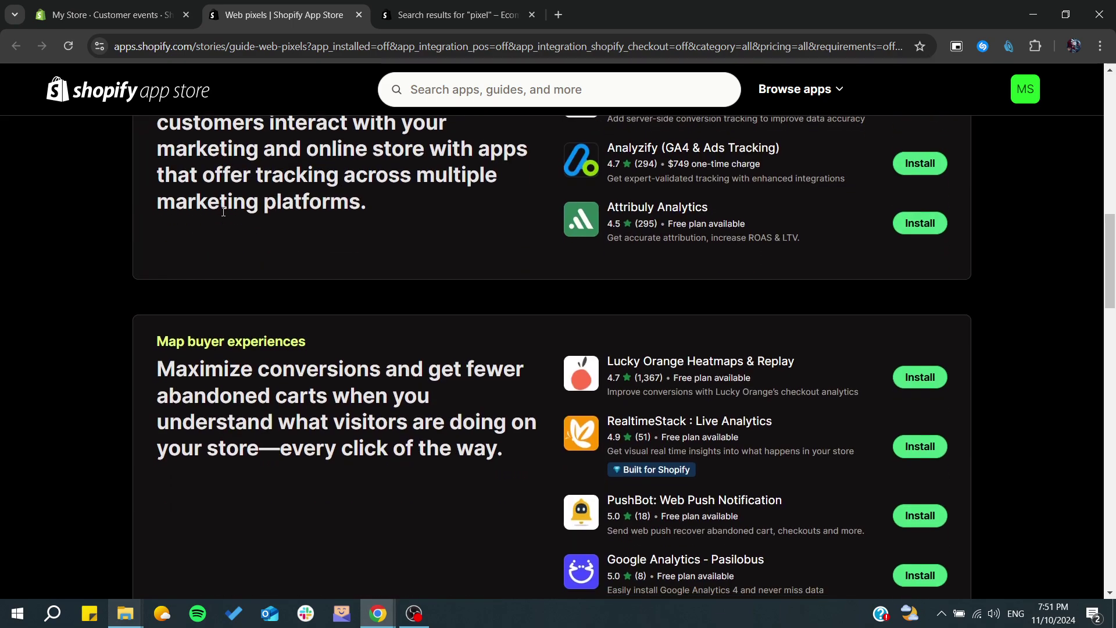
scroll(223, 210, up, 3)
scroll(623, 336, down, 2)
scroll(624, 335, down, 5)
scroll(624, 336, down, 4)
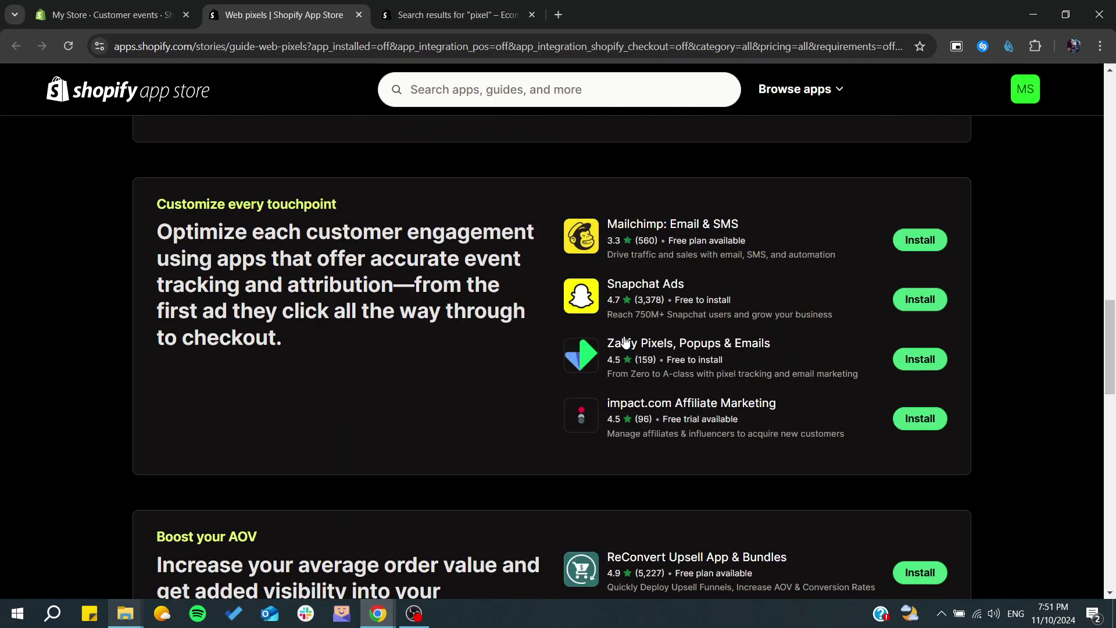
scroll(623, 336, down, 2)
scroll(623, 338, down, 3)
scroll(623, 339, up, 5)
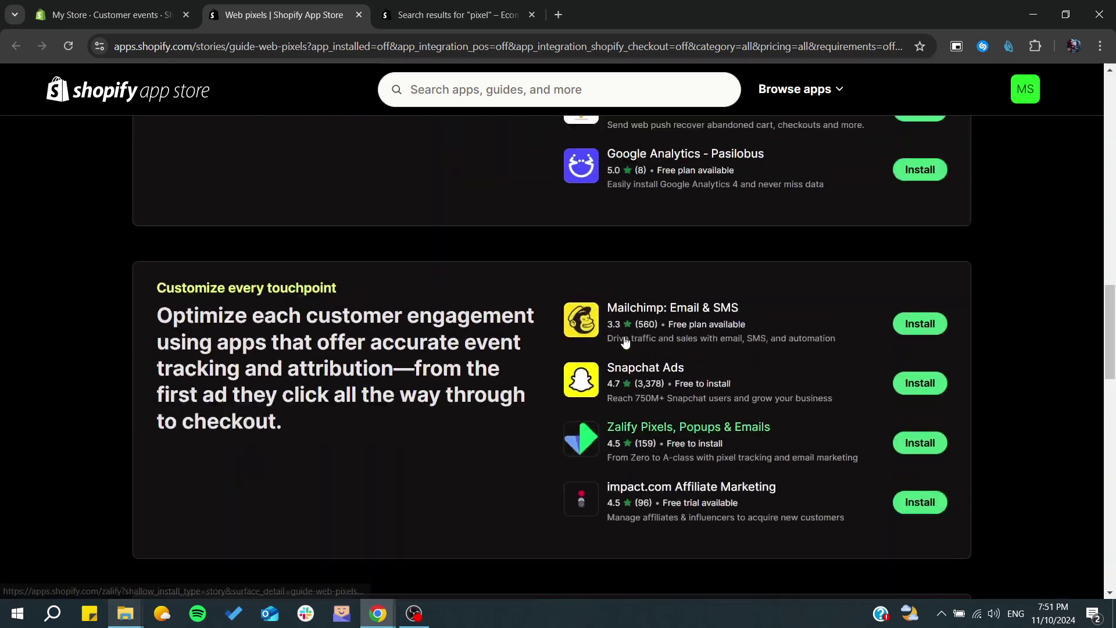
scroll(623, 339, up, 8)
click(111, 15)
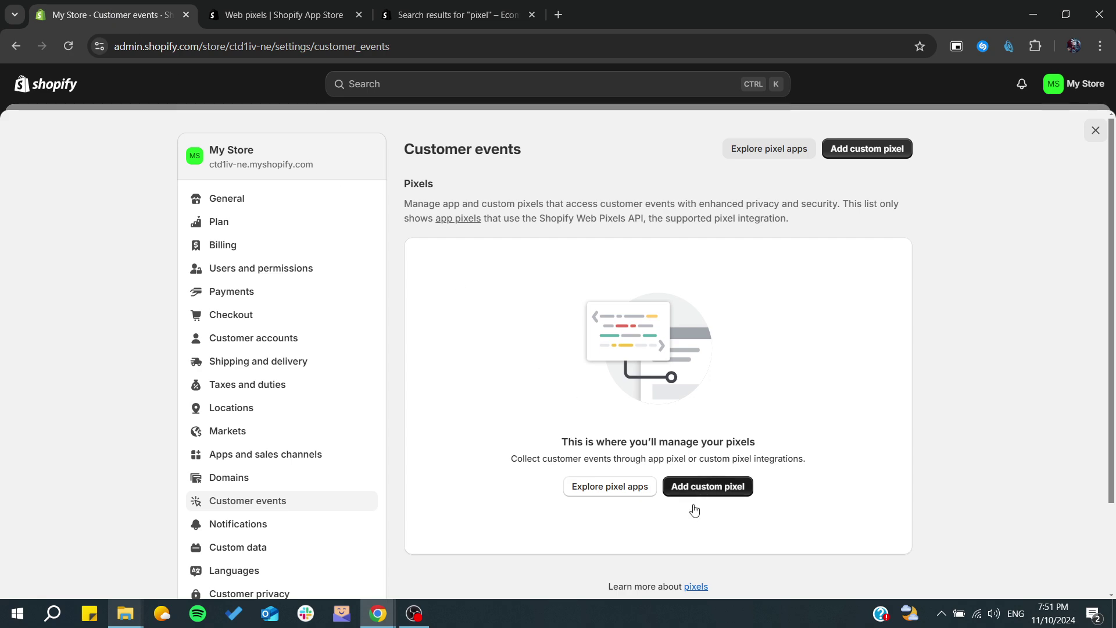
click(702, 486)
click(531, 338)
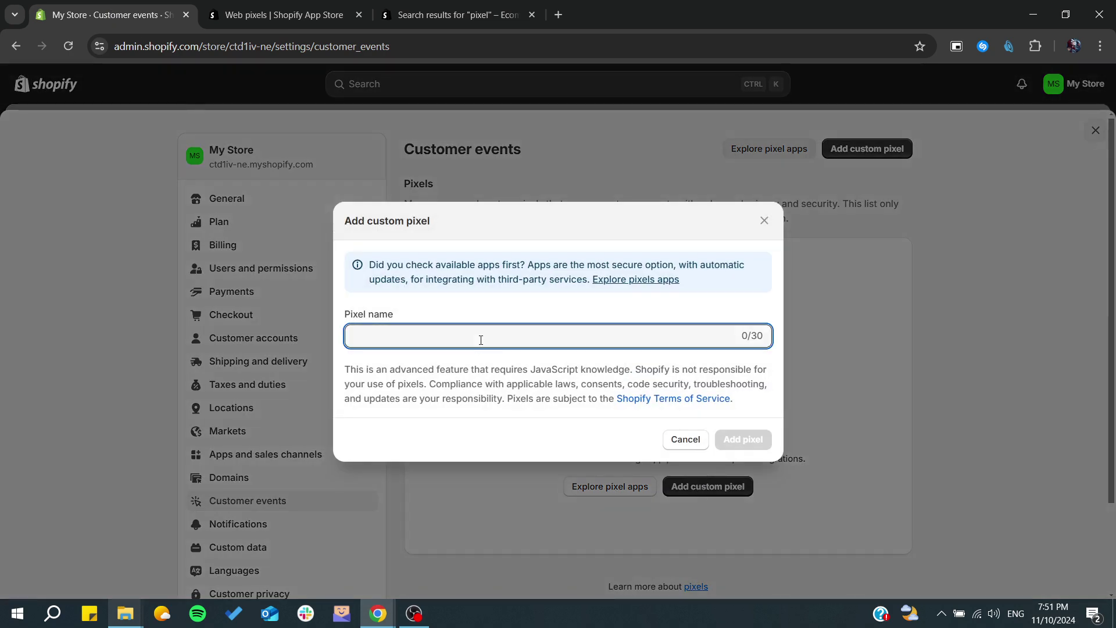
text(reddit)
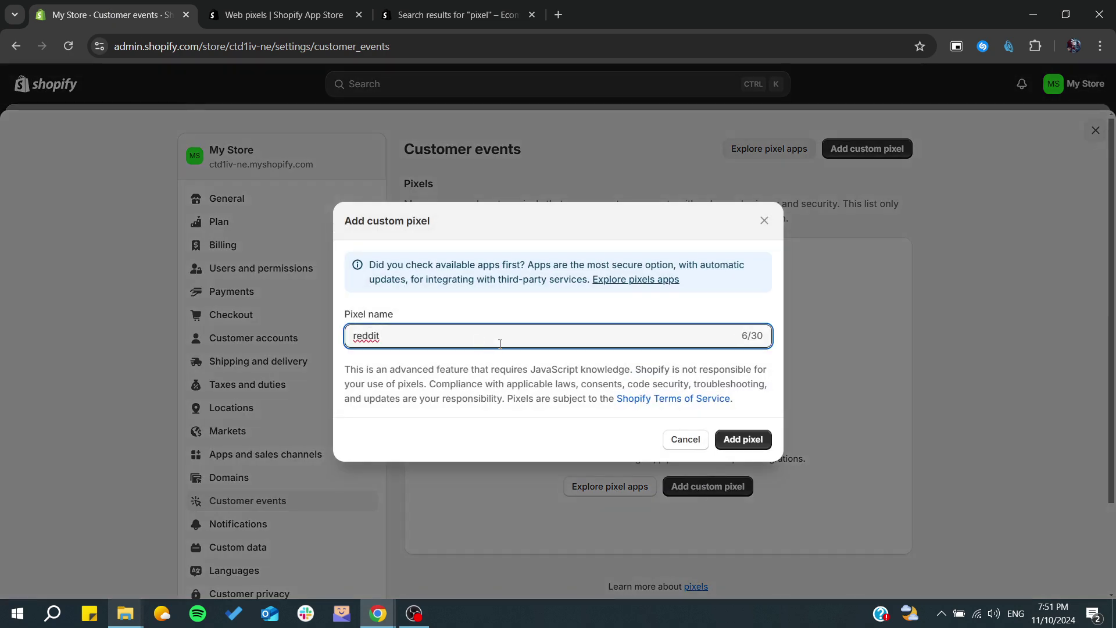
click(743, 439)
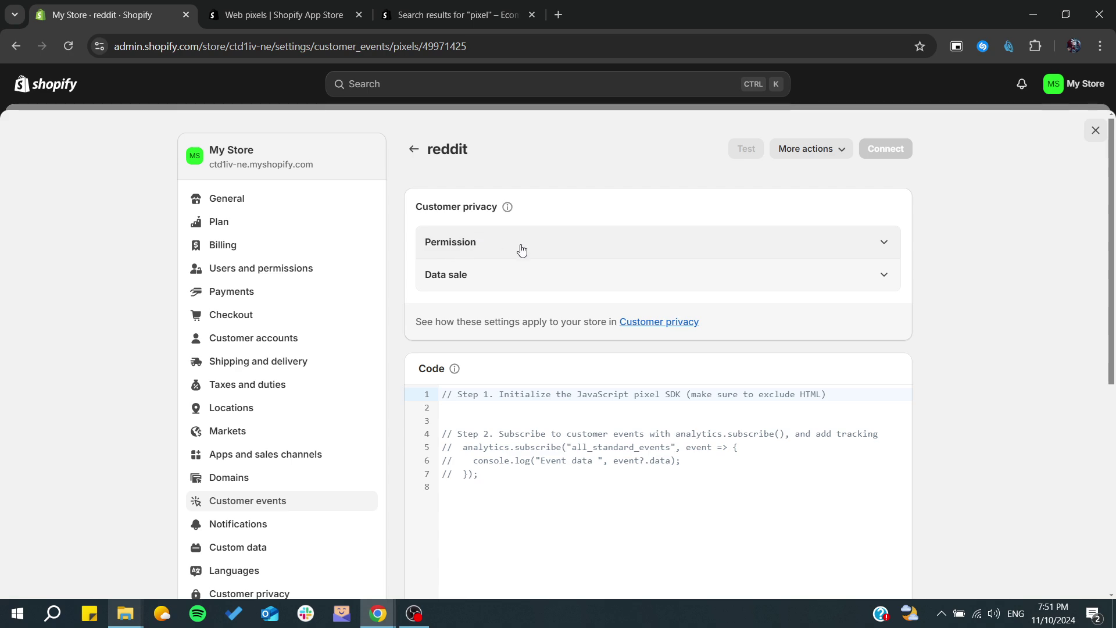
scroll(559, 349, down, 2)
scroll(467, 227, down, 5)
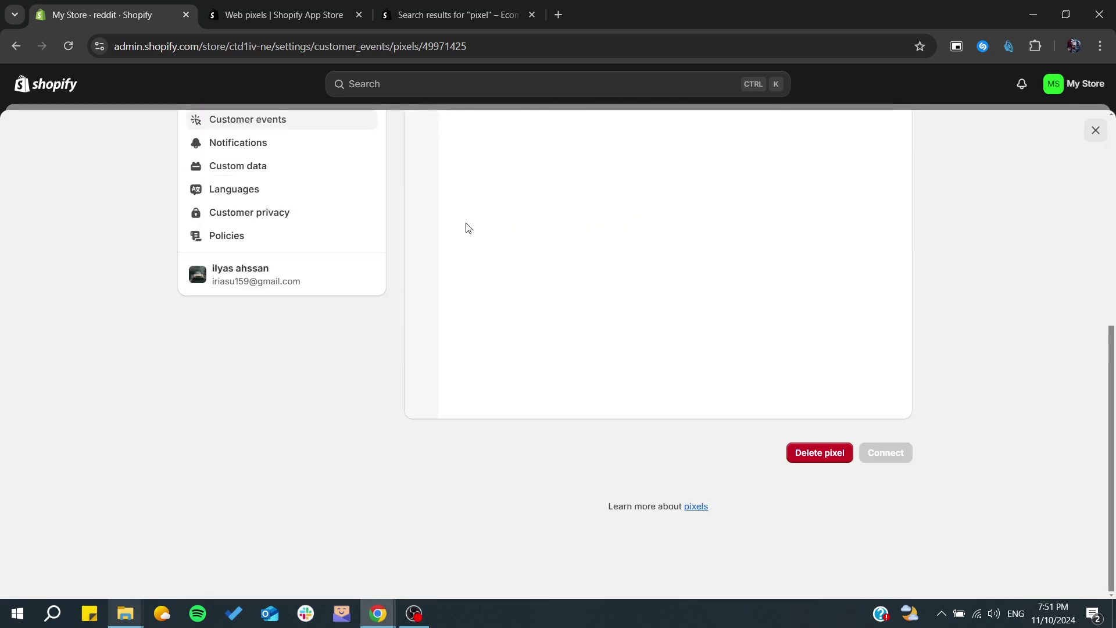
scroll(468, 228, up, 4)
drag(484, 278, 474, 221)
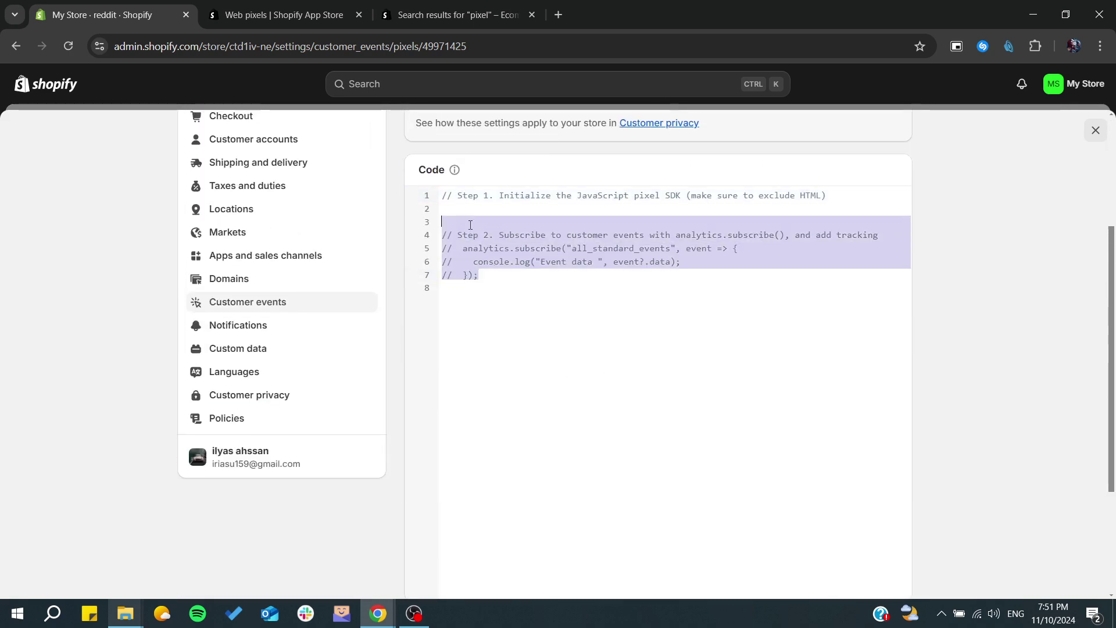
click(533, 221)
drag(534, 195, 687, 196)
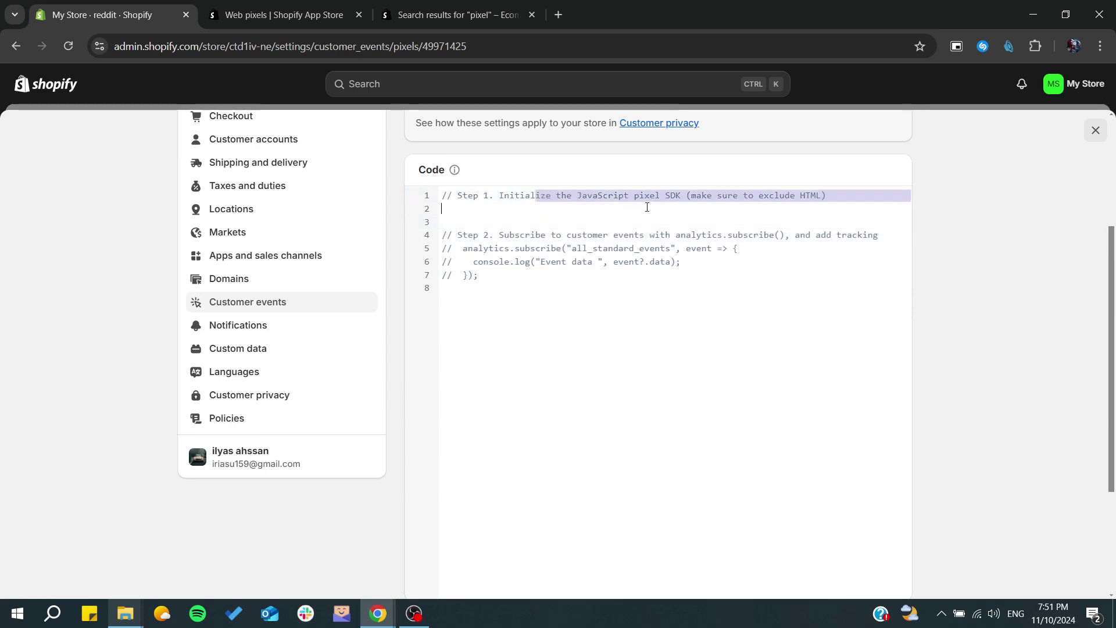
click(478, 217)
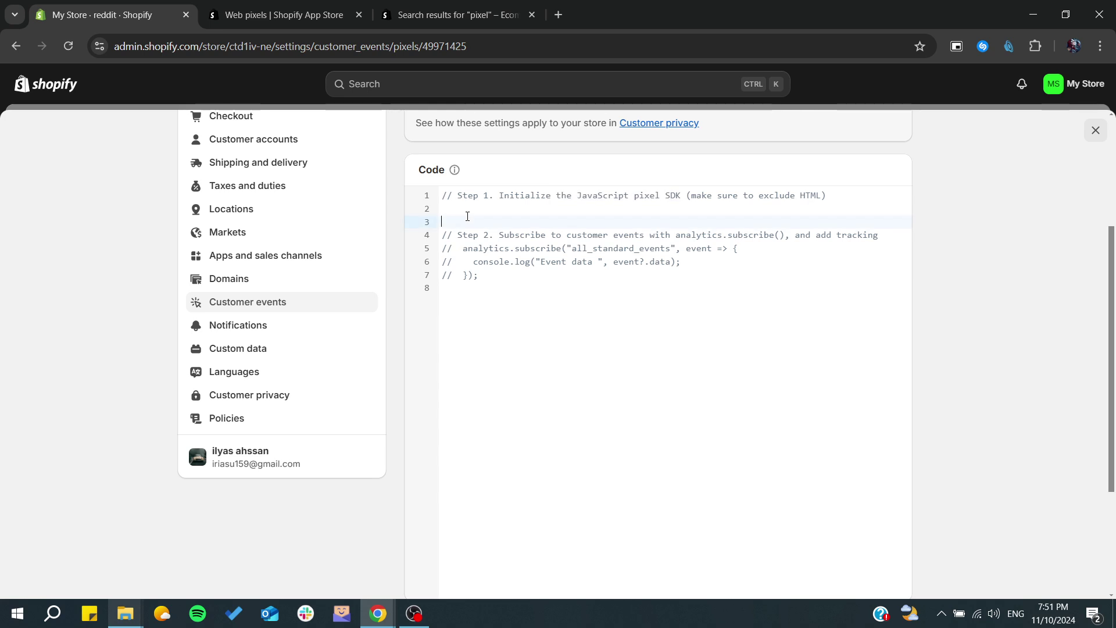
scroll(466, 215, up, 2)
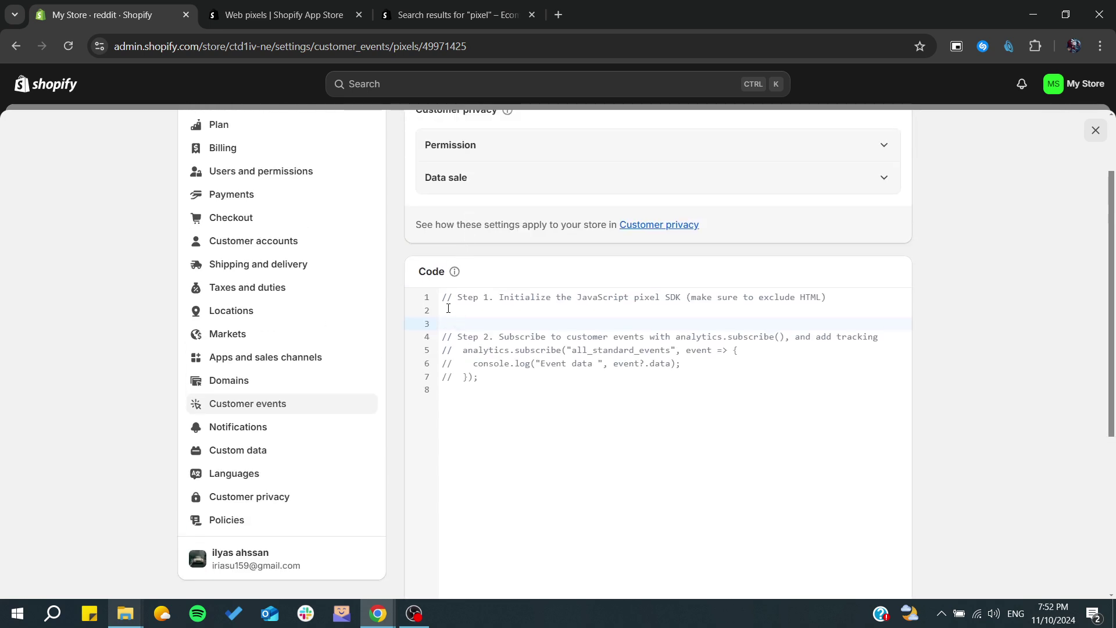
scroll(447, 308, up, 3)
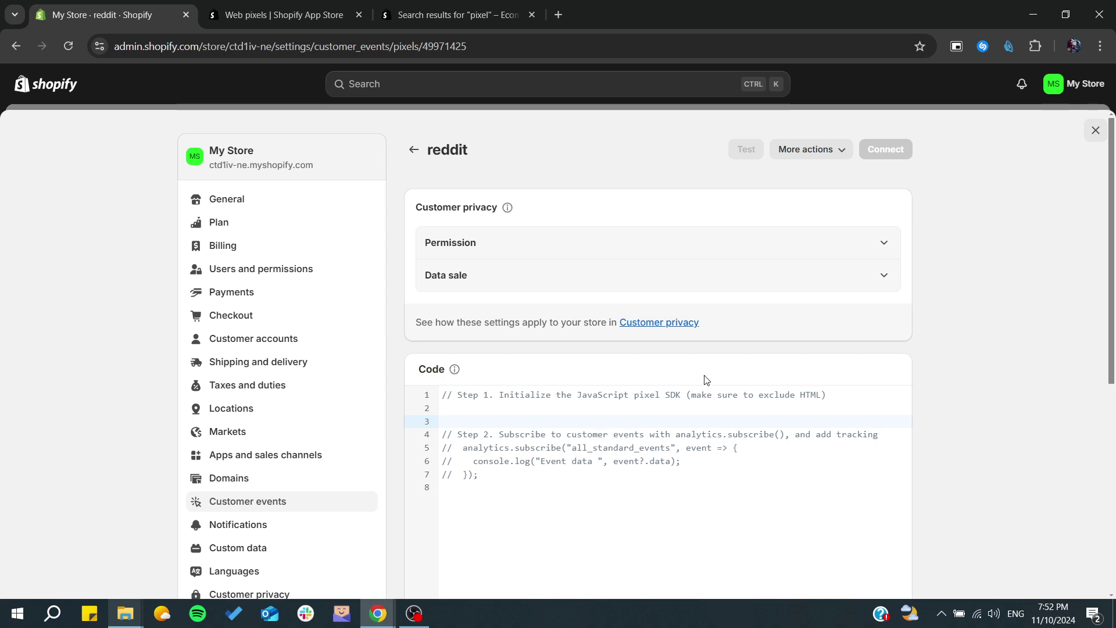
scroll(673, 333, down, 1)
scroll(673, 333, down, 1)
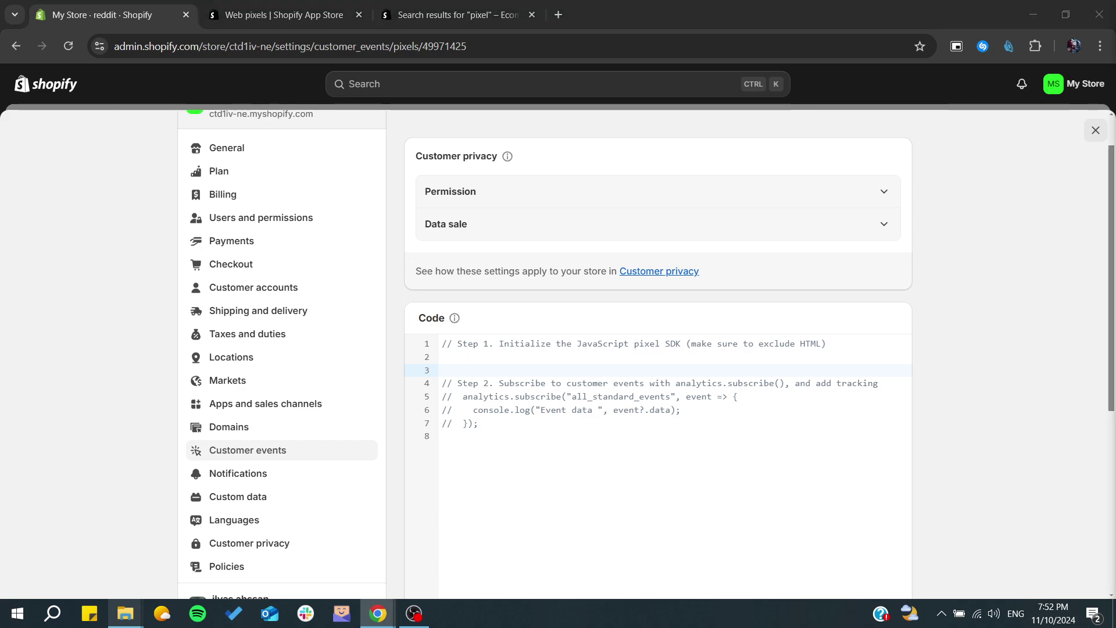
Paste the Reddit pixel code at line 2, then delete its Reddit Pixel comment line
click(468, 360)
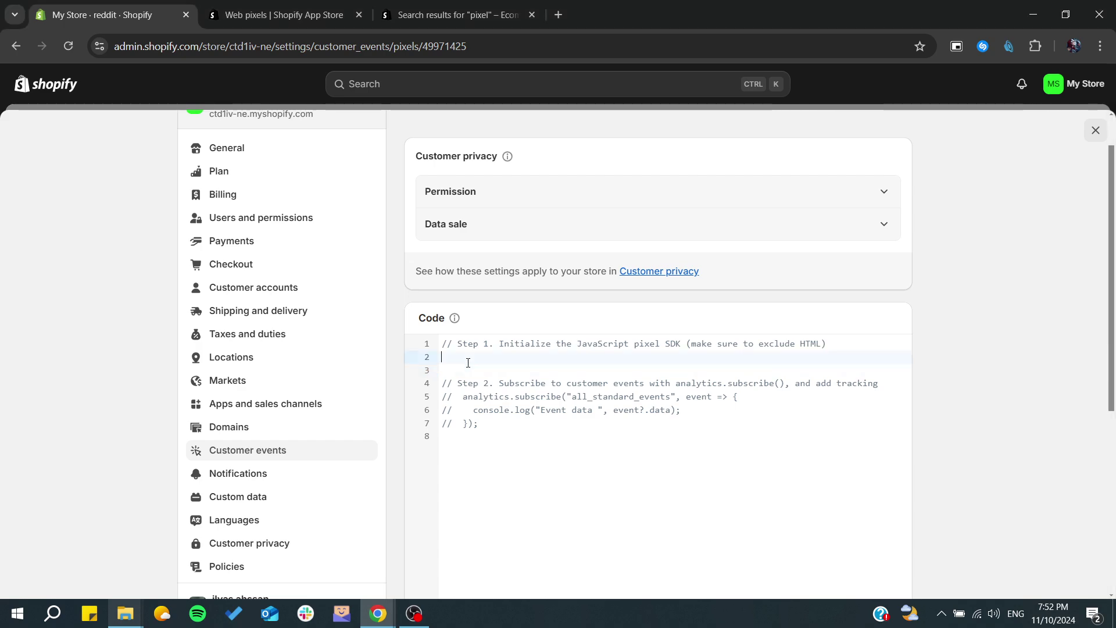
text(<!-- Reddit Pixel --> <script> !function(w,d){     if(!w.rdt){         var p = w.rdt = function(){             p.sendEvent ? p.sendEvent.apply(p, arguments) : p.callQueue.push(arguments)         };         p.callQueue = [];         var t = d.createElement("script");         t.src = "https://www.redditstatic.com/ads/pixel.js";         t.async = true;         var s = d.getElementsByTagName("script")[0];         s.parentNode.insertBefore(t, s);     } }(window, document); rdt('init', '{{Pixel ID}}'); rdt('track', 'PageVisit'); </script> <!-- DO NOT MODIFY UNLESS TO REPLACE A USER IDENTIFIER --> <!-- End Reddit Pixel -->)
scroll(468, 362, down, 1)
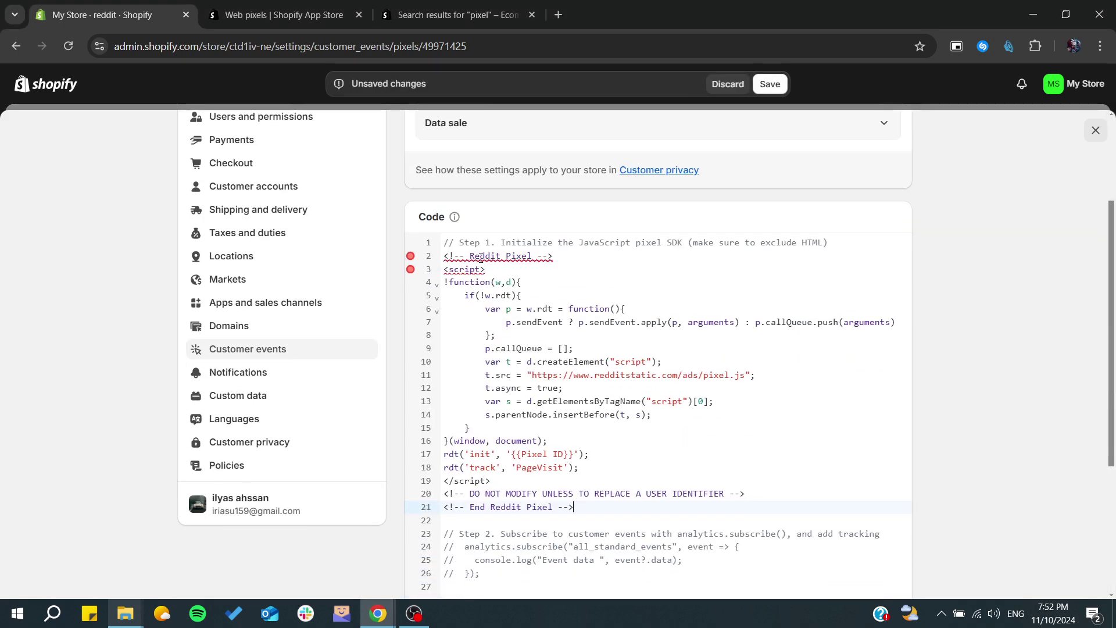
drag(556, 256, 443, 257)
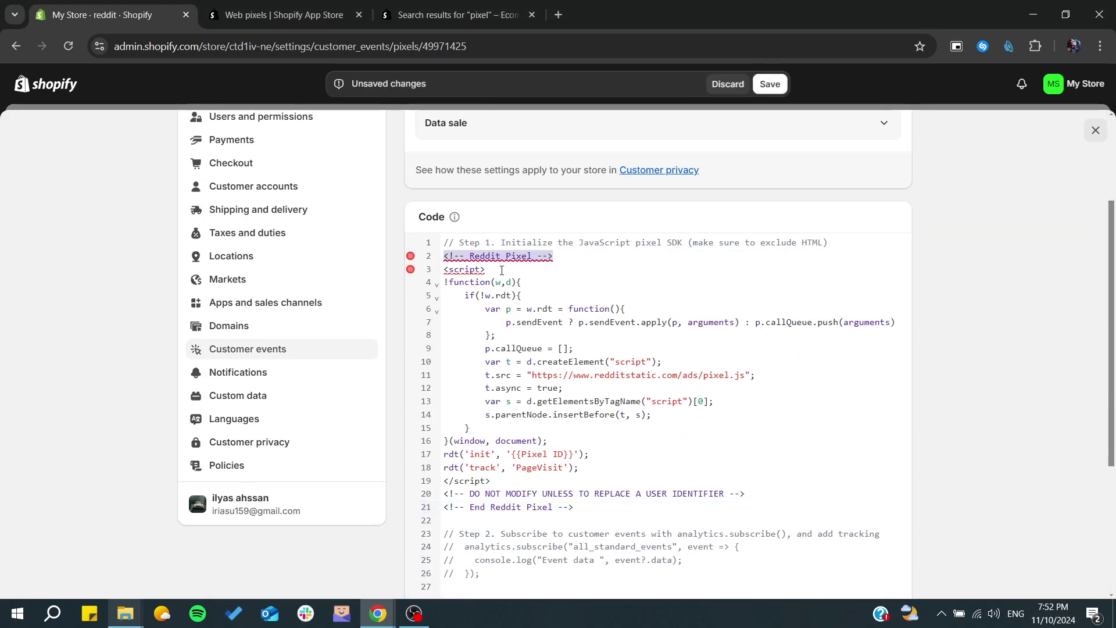
key(Delete)
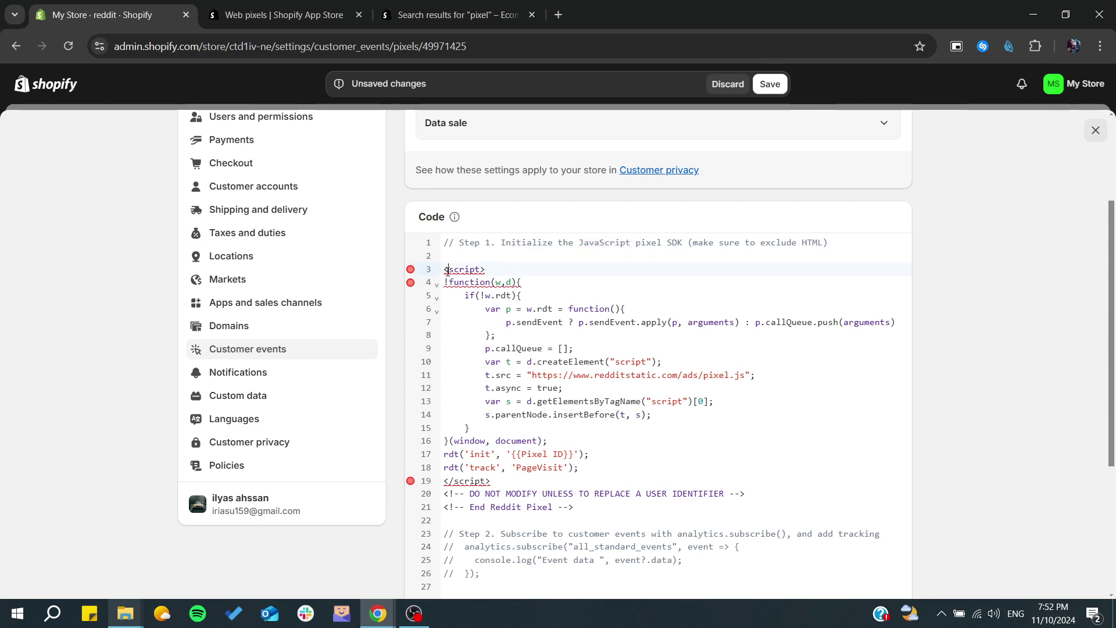
Delete the Reddit script block (lines 3–19) and the two leftover HTML comment lines
drag(444, 268, 487, 269)
scroll(486, 268, down, 1)
click(490, 441)
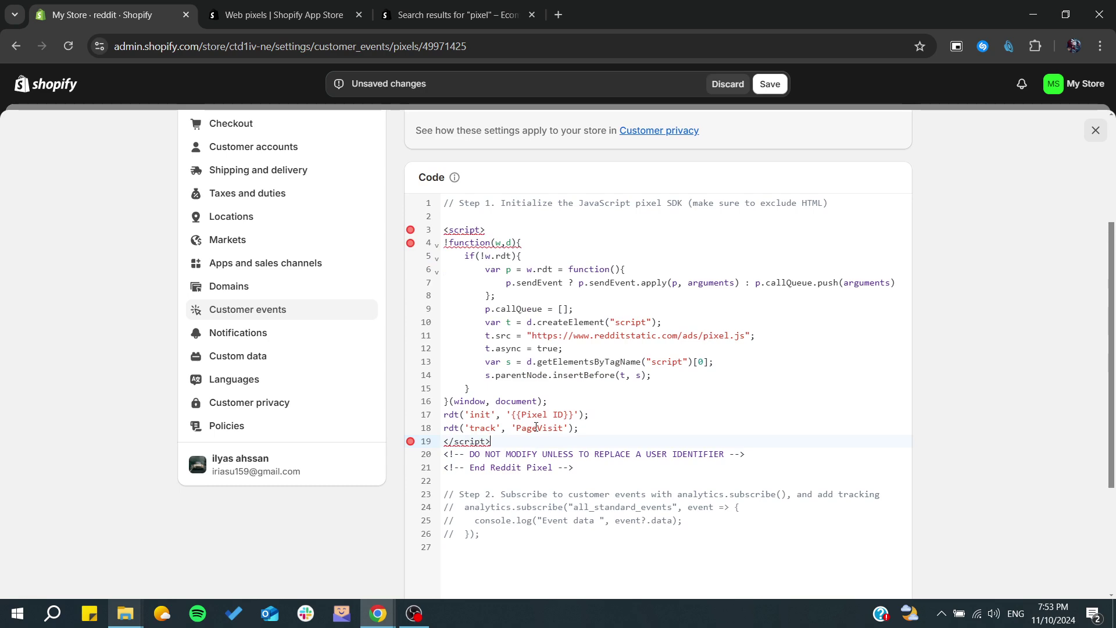
drag(491, 442, 442, 216)
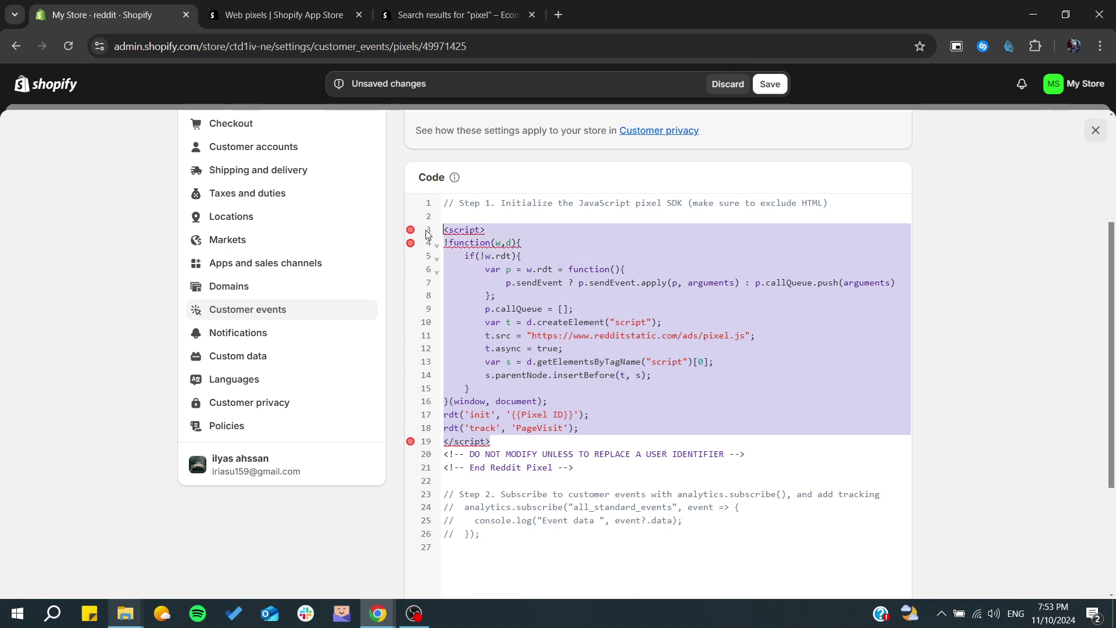
key(BackSpace)
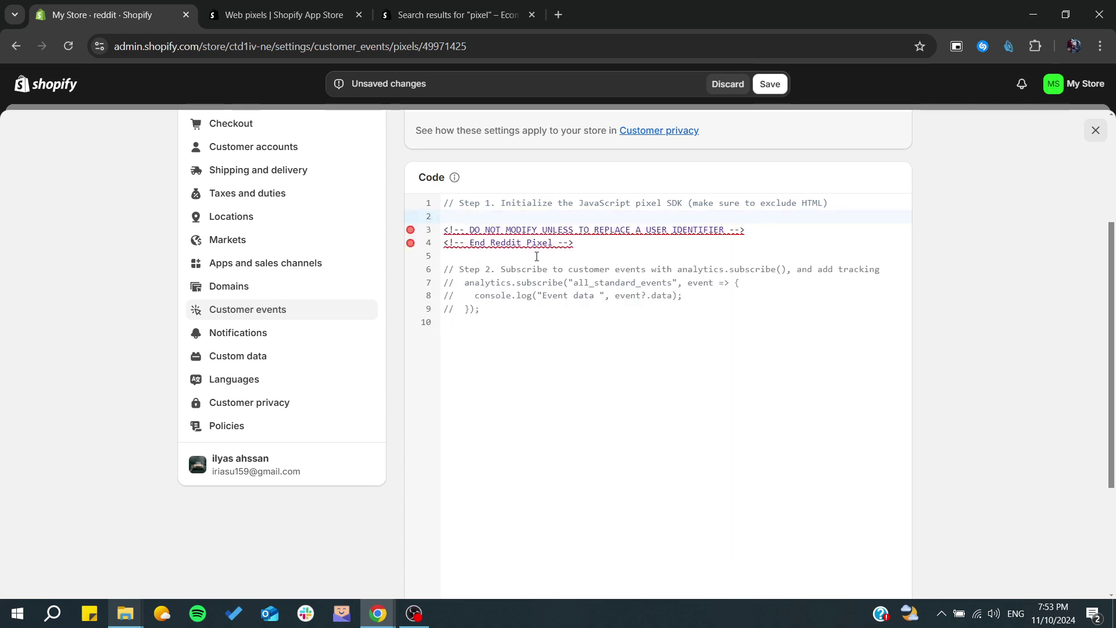
drag(577, 243, 425, 230)
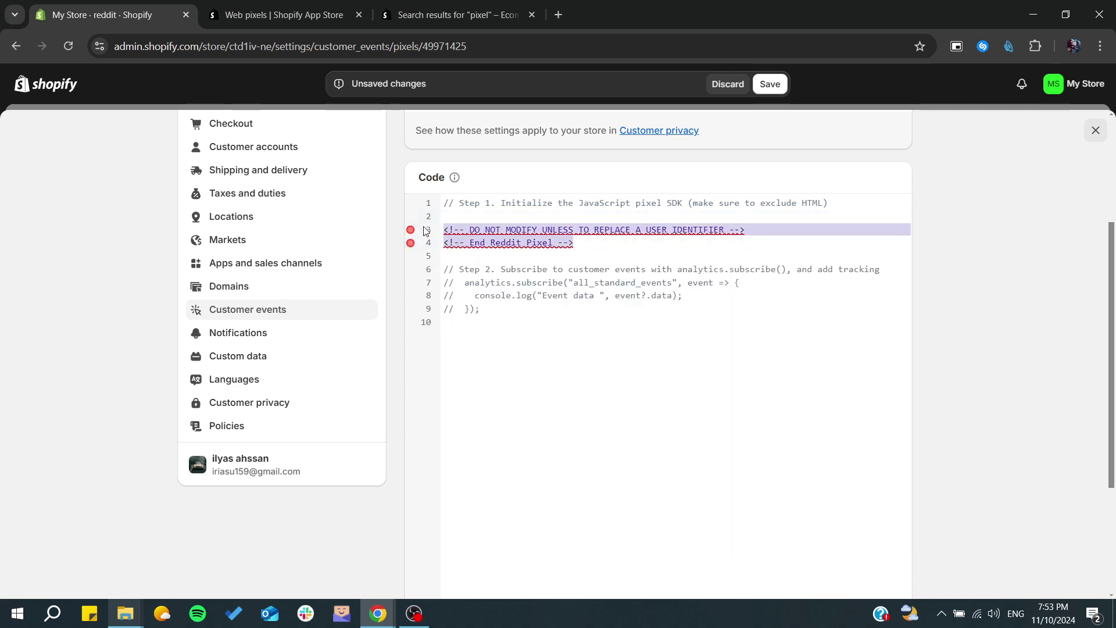
key(BackSpace)
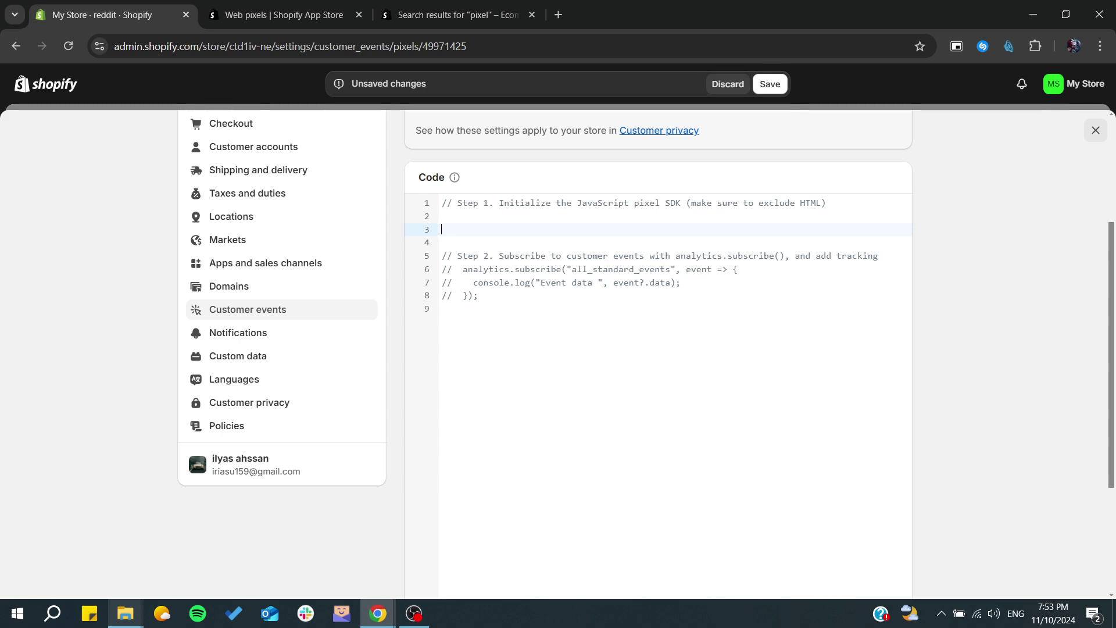
scroll(523, 468, down, 2)
scroll(585, 291, up, 3)
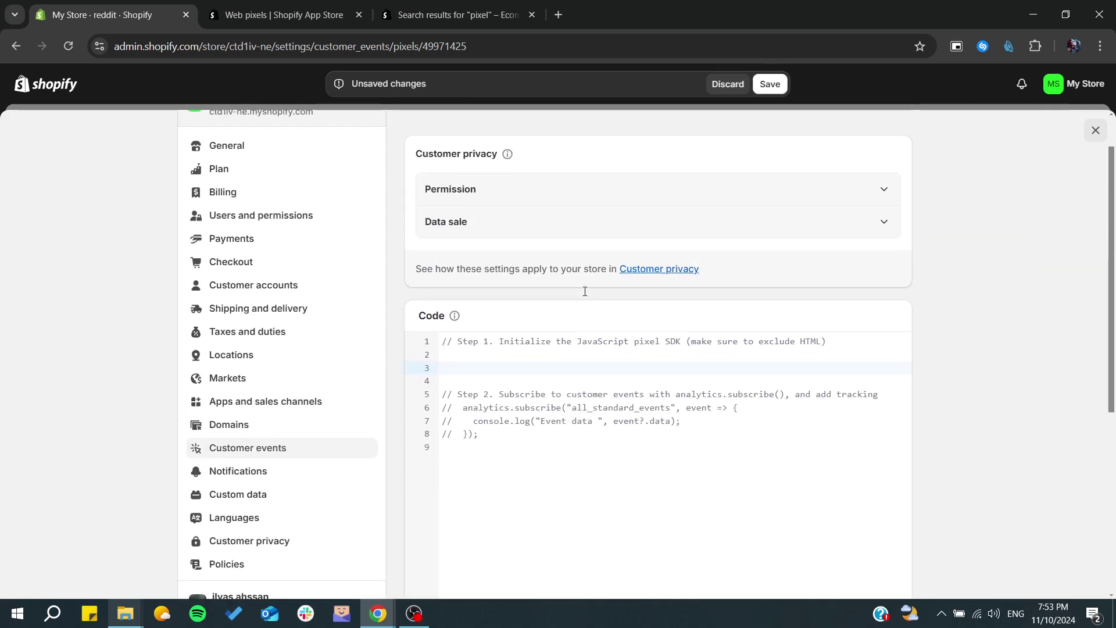
scroll(547, 463, down, 2)
scroll(547, 463, down, 3)
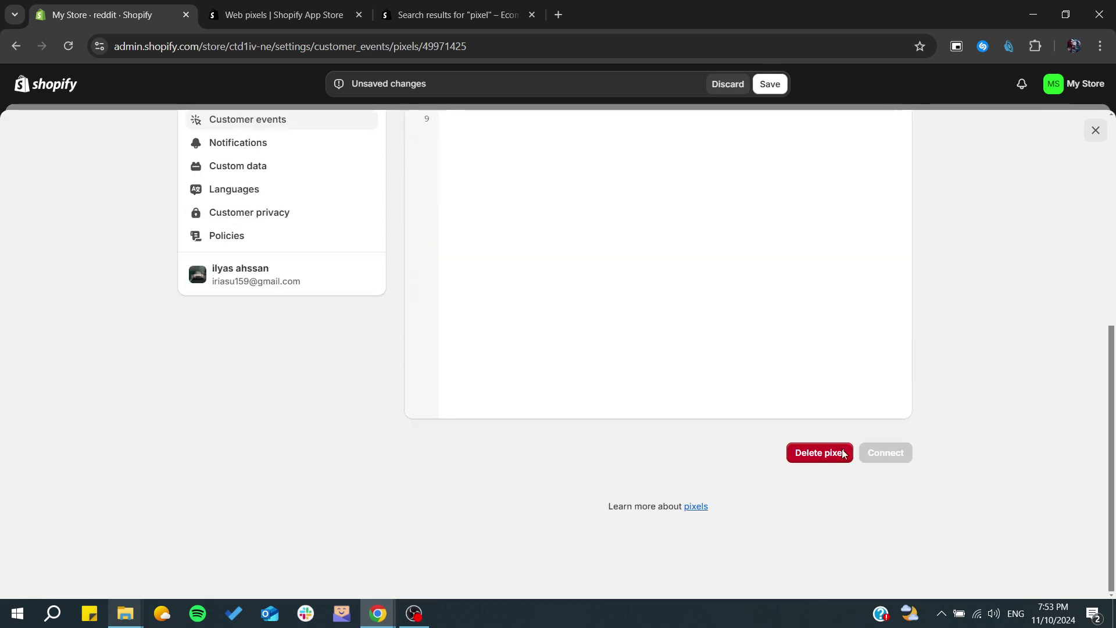
scroll(907, 455, up, 5)
scroll(907, 455, up, 2)
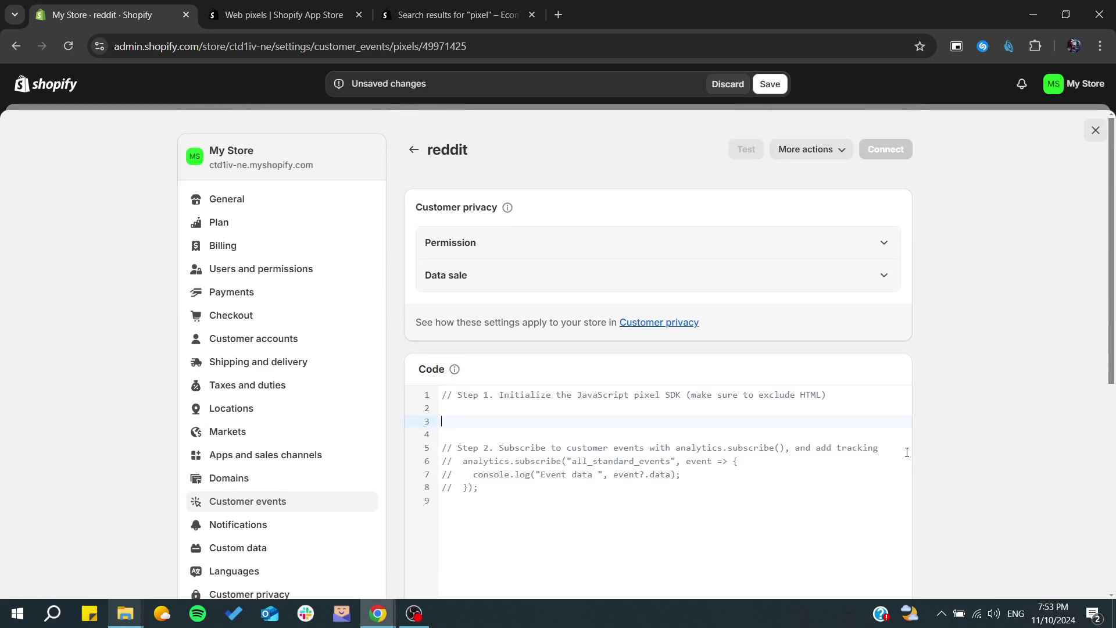